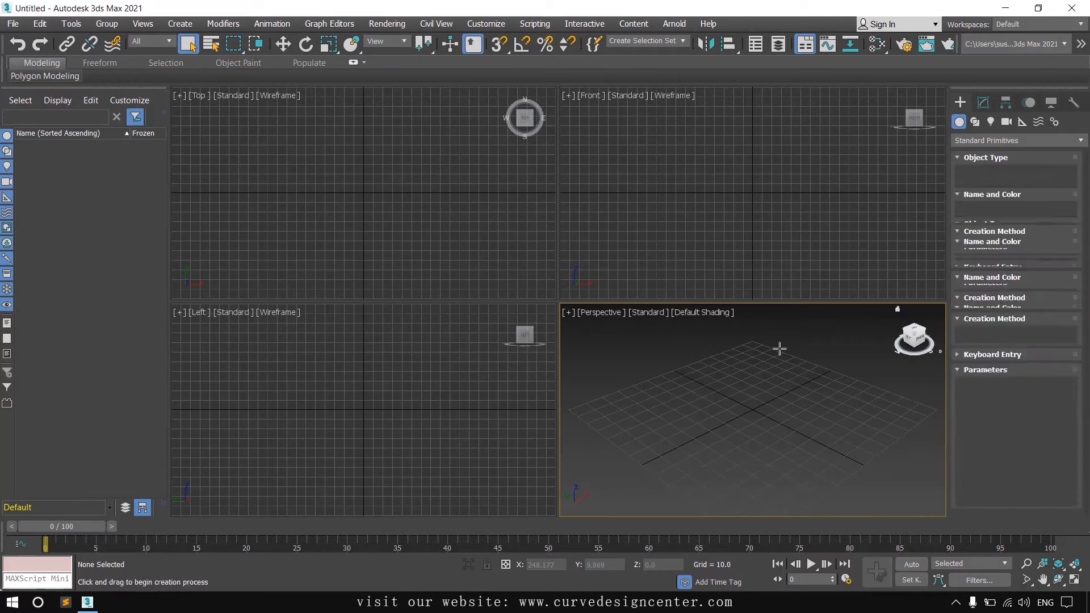
- Draw a box about 22.9 long, 39.3 wide and 20.4 high at the centre of the Perspective view
left_click_drag(715, 412, 792, 406)
left_click(754, 365)
left_click(755, 362)
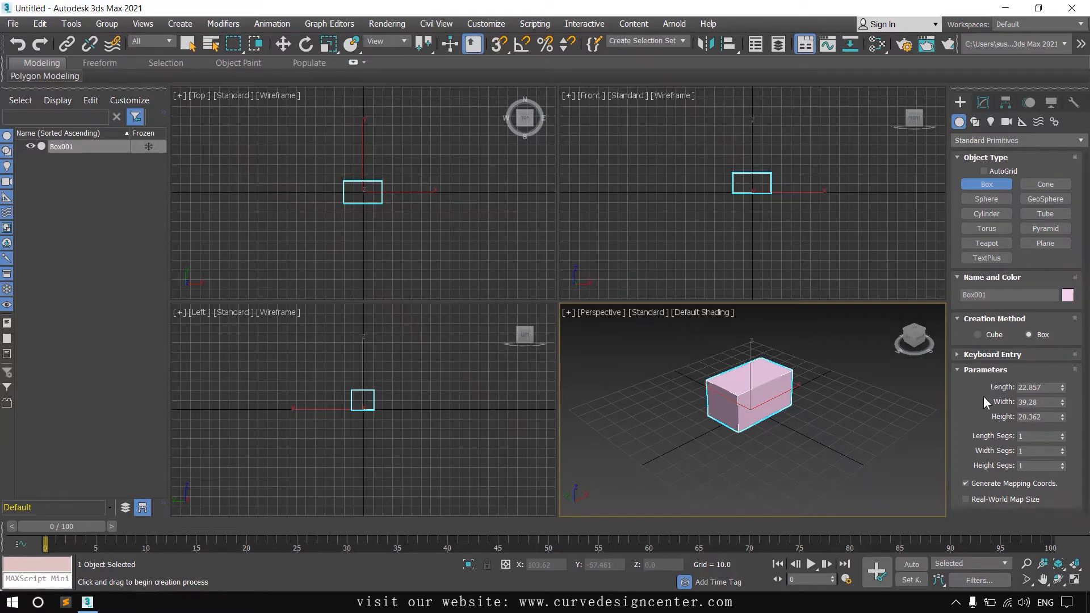
- Open the units setup and review the system unit settings and the Metric display unit choices
left_click(486, 23)
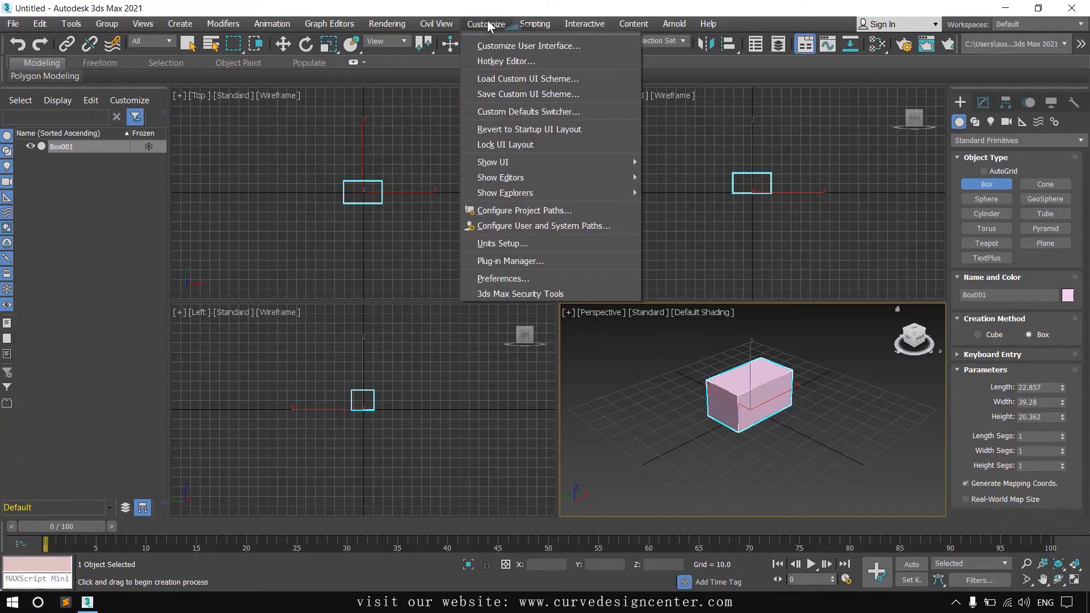
left_click(526, 244)
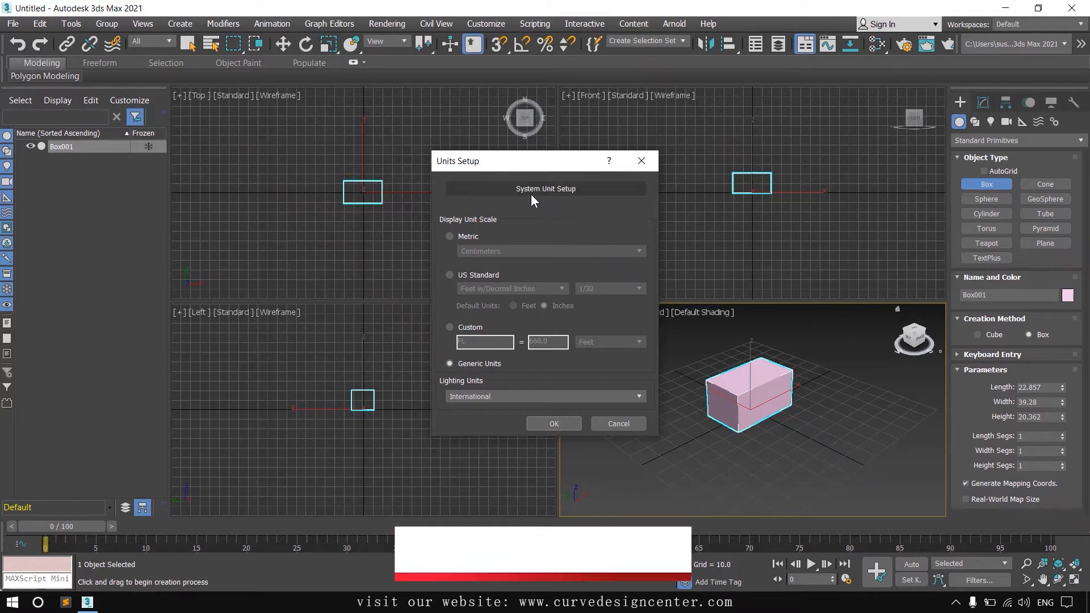
left_click(551, 189)
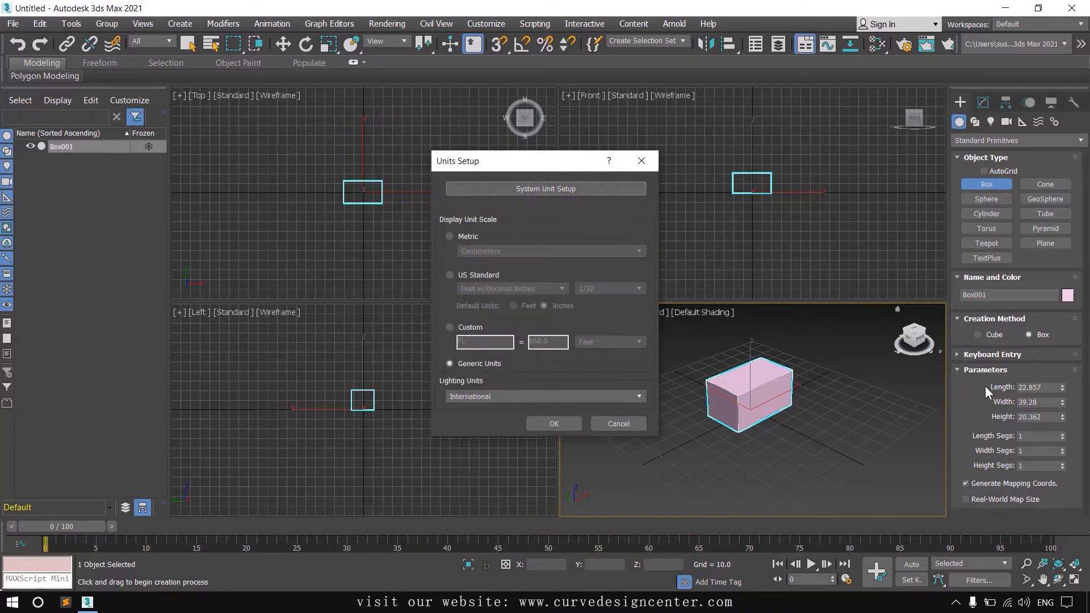
left_click(452, 236)
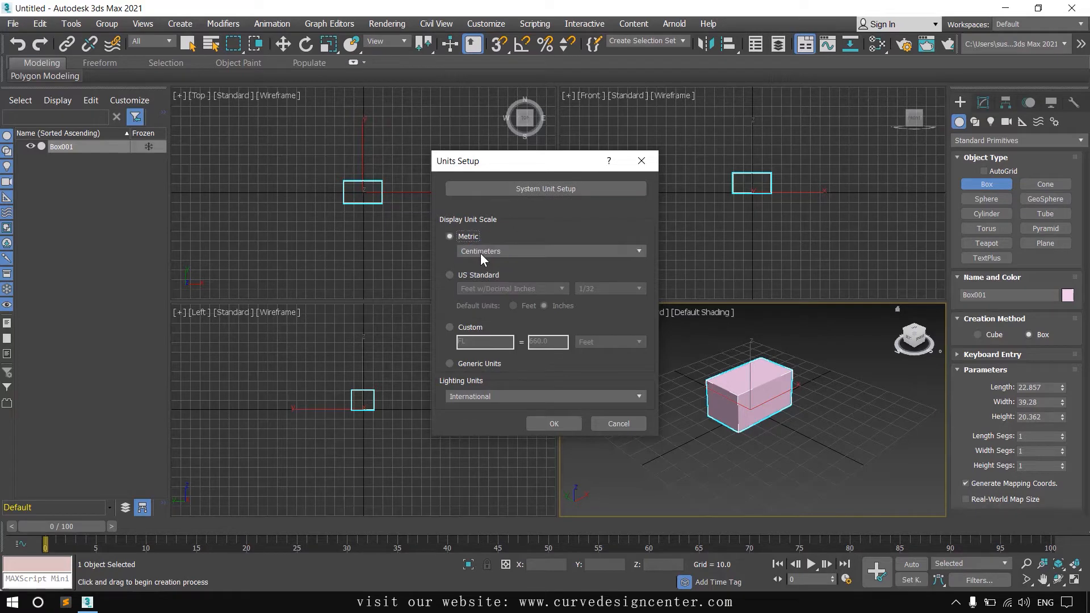
left_click(482, 252)
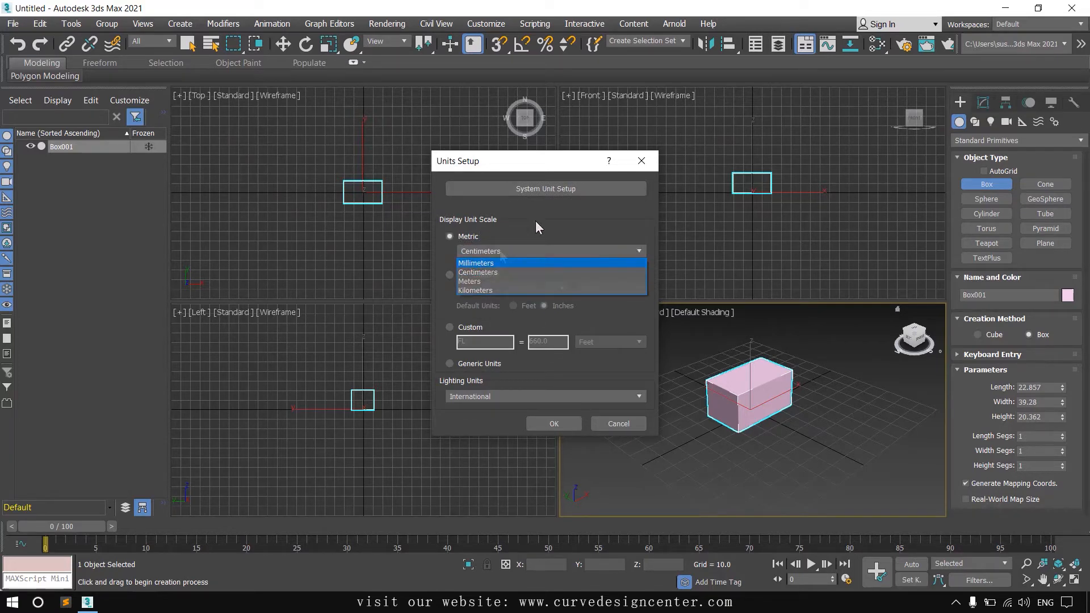
left_click(499, 251)
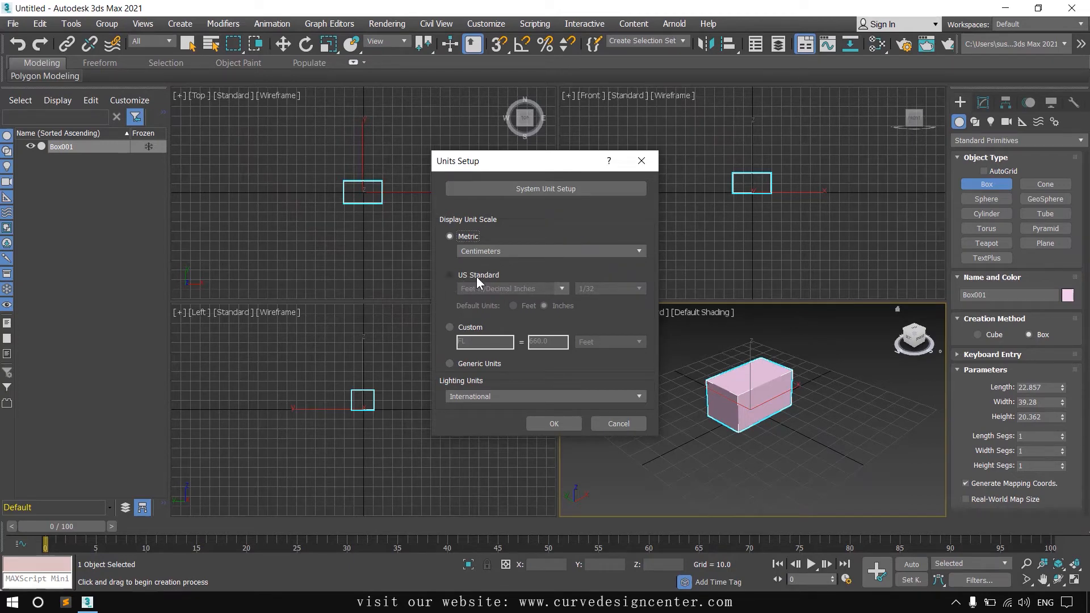
- Set the display units to US Standard, Feet w/Fractional Inches with 1/32 precision, and apply them
left_click(449, 276)
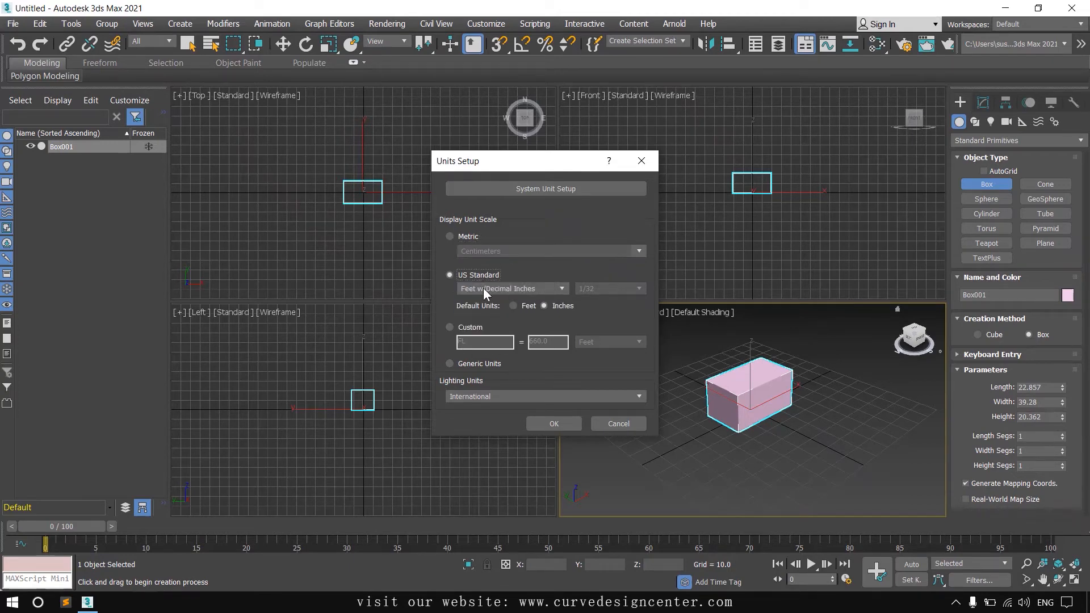
left_click(482, 288)
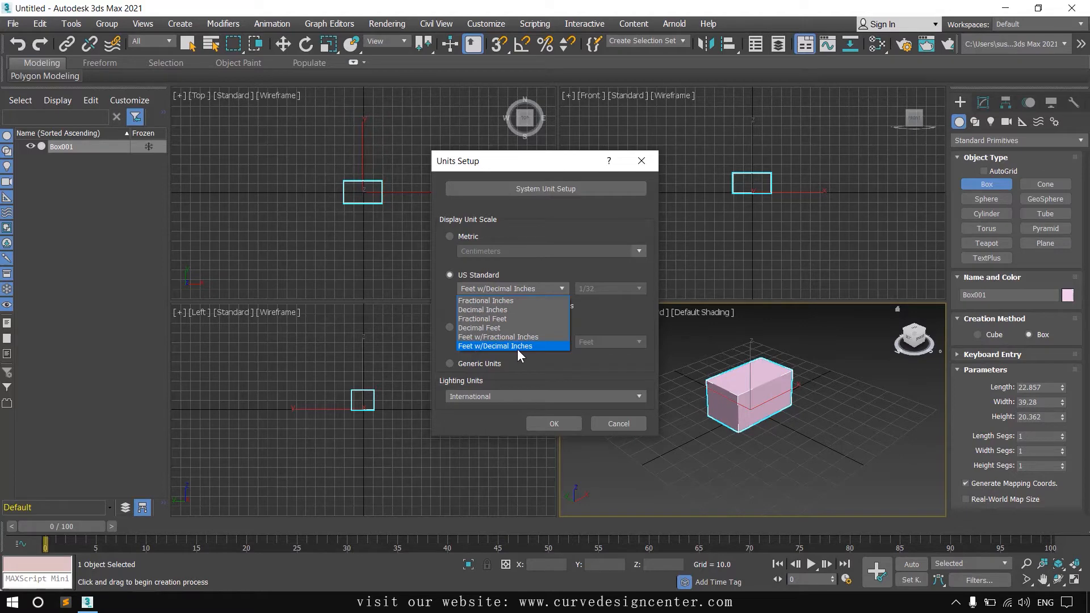
left_click(486, 338)
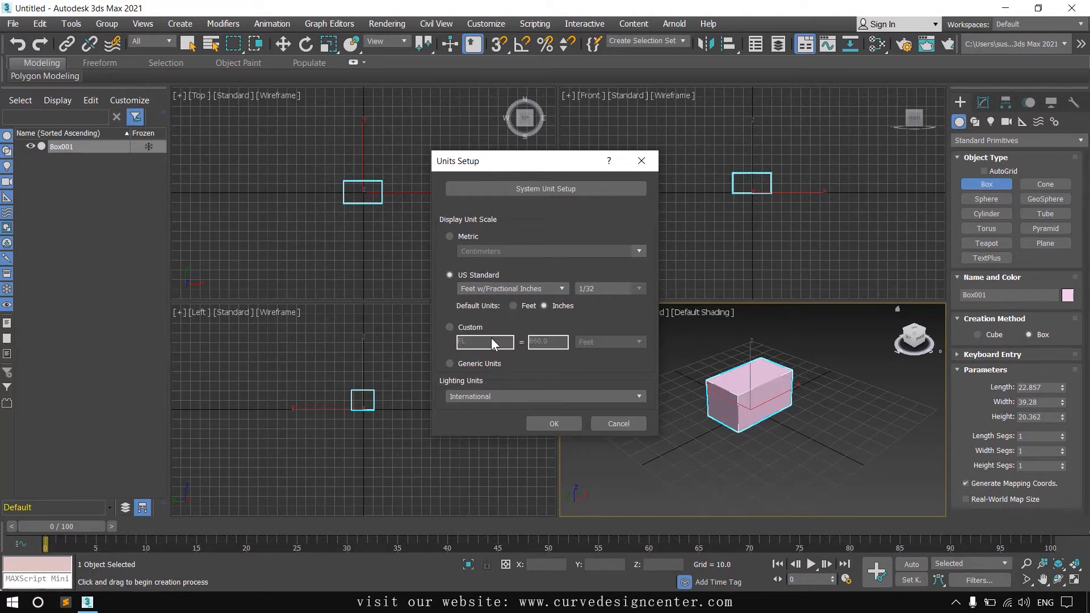
left_click(605, 288)
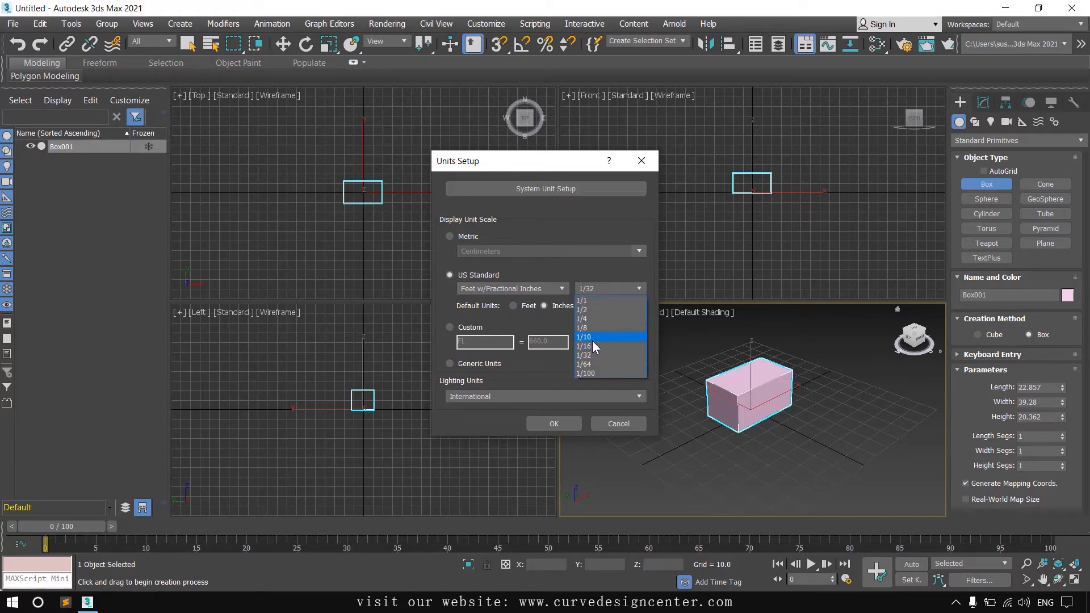
left_click(562, 271)
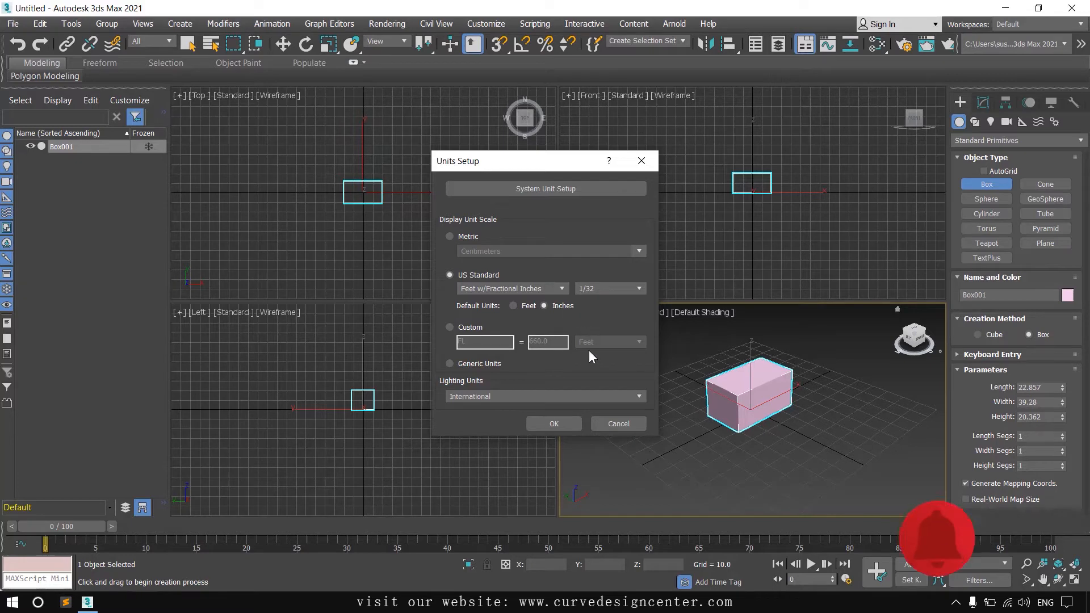
left_click(553, 423)
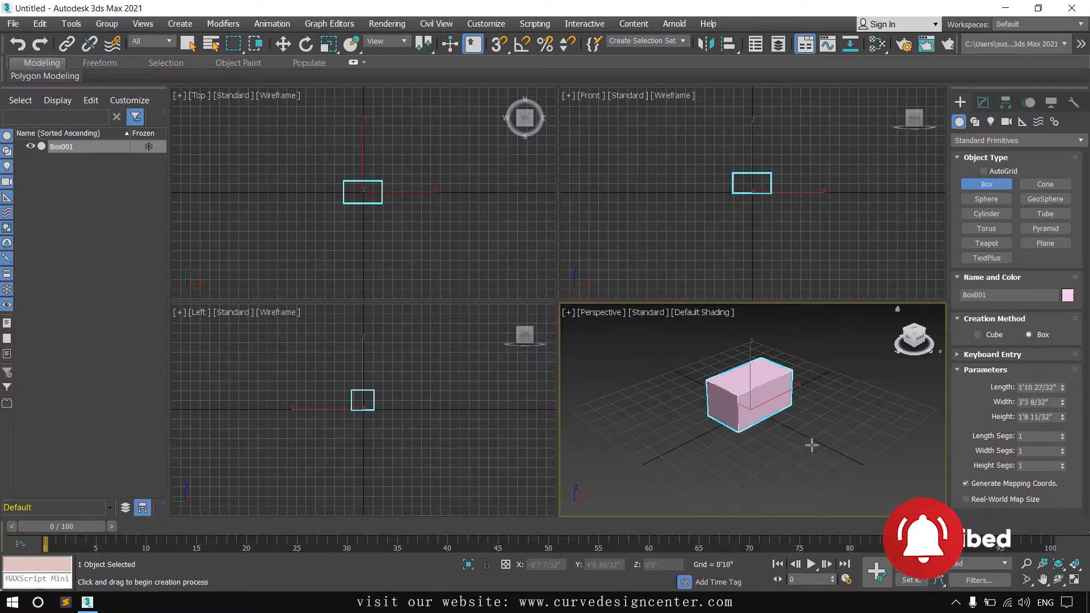
- Delete the box and turn on 3D snapping to grid points
right_click(759, 396)
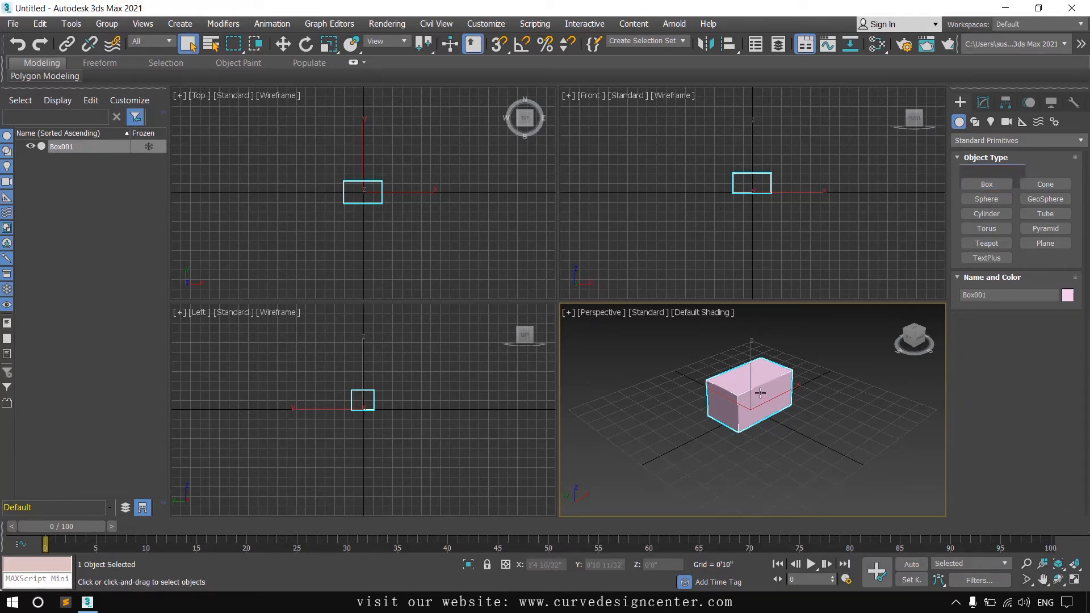
key("Delete")
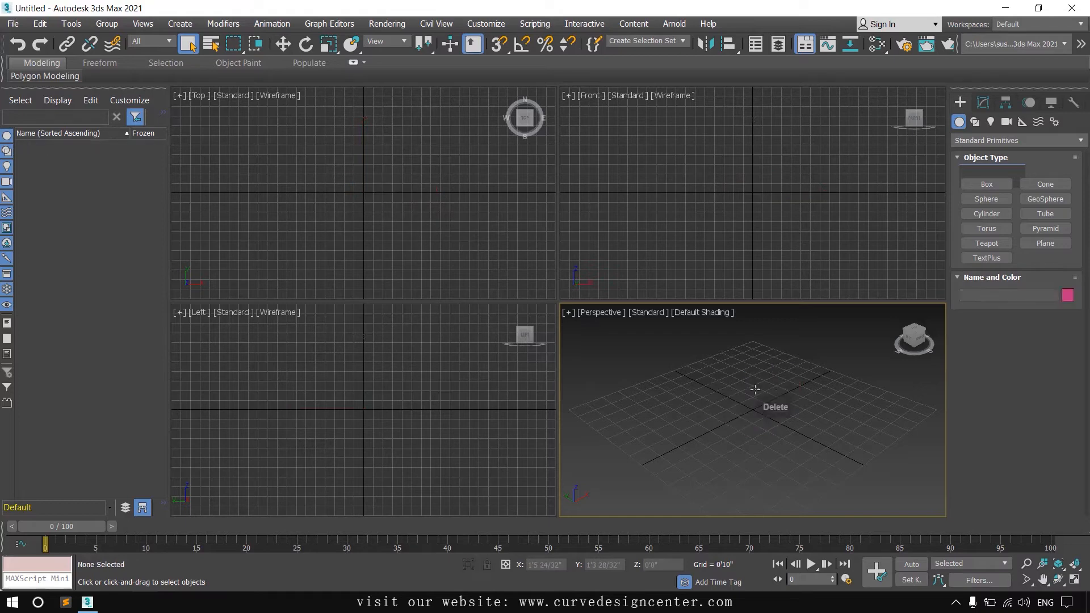
left_click(979, 185)
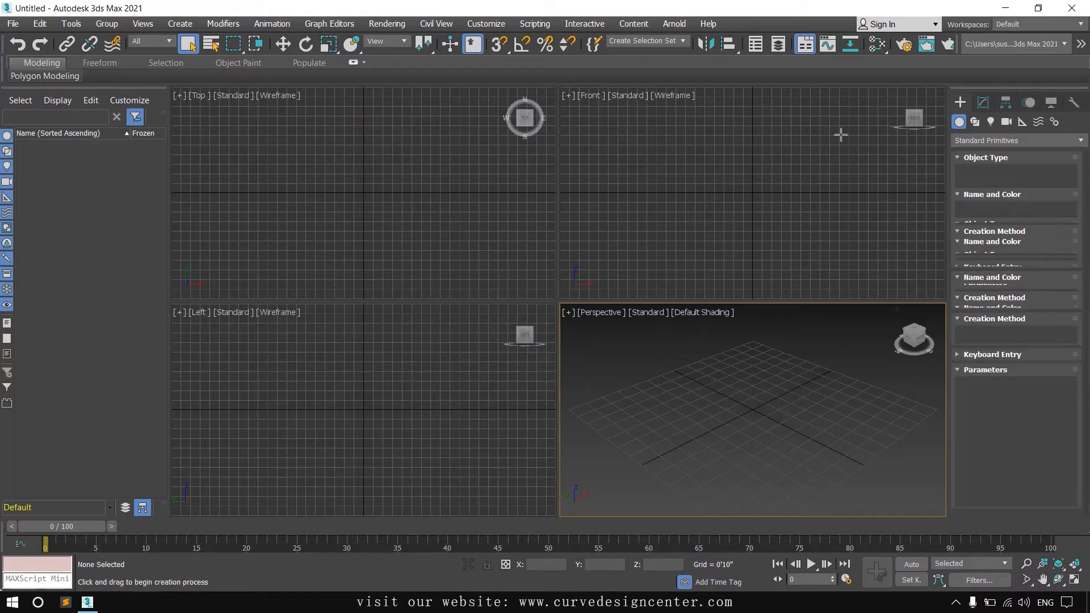
left_click(501, 45)
right_click(492, 46)
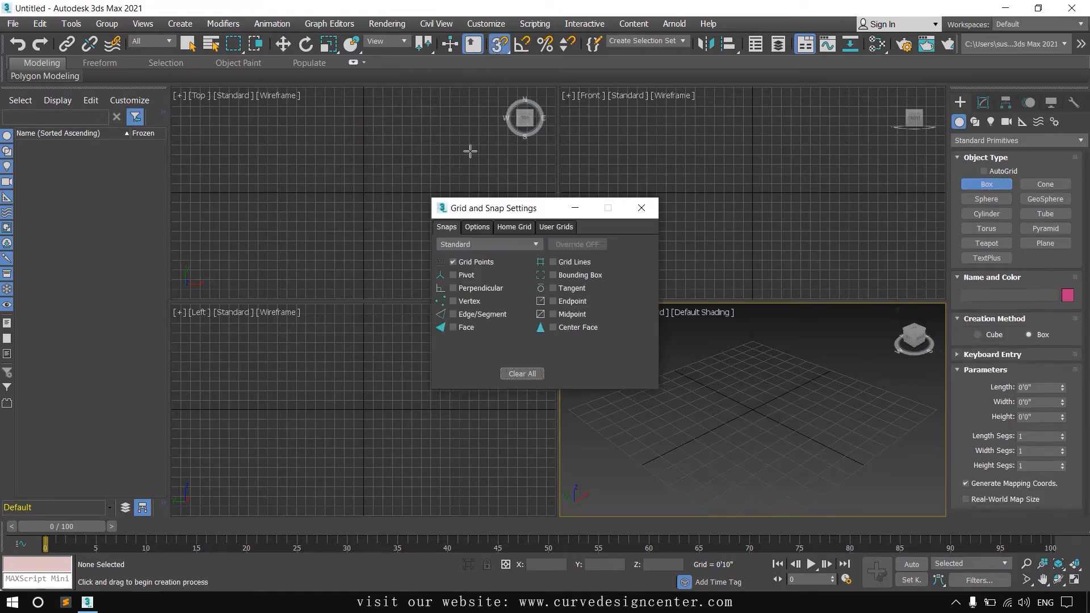
left_click(645, 210)
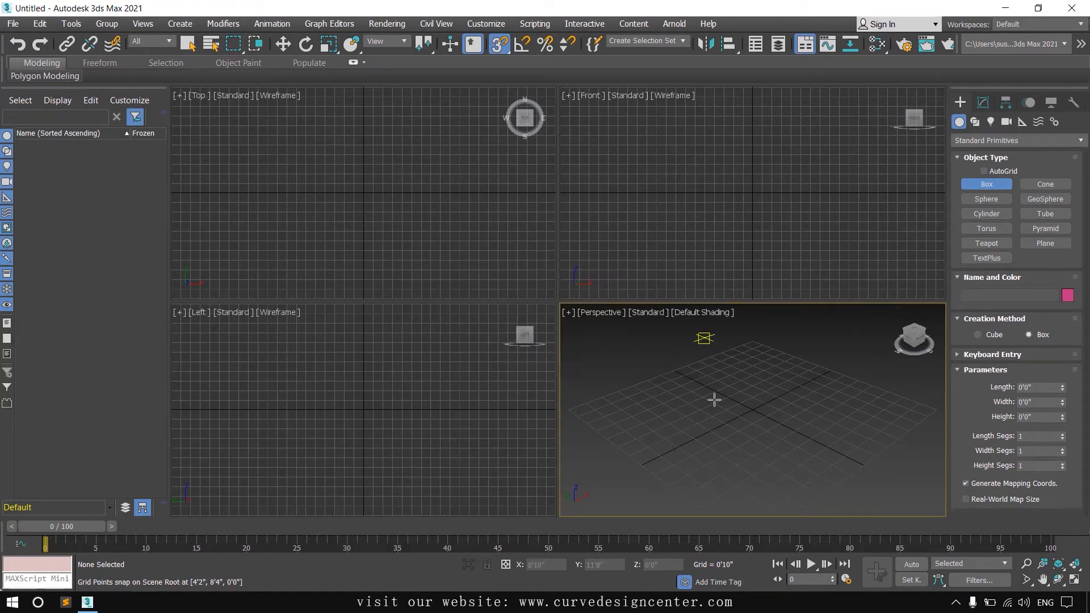
- Draw a grid-snapped box measuring 0'10" in length, width and height near the origin, and show its modifiable parameters
left_click_drag(732, 420, 759, 415)
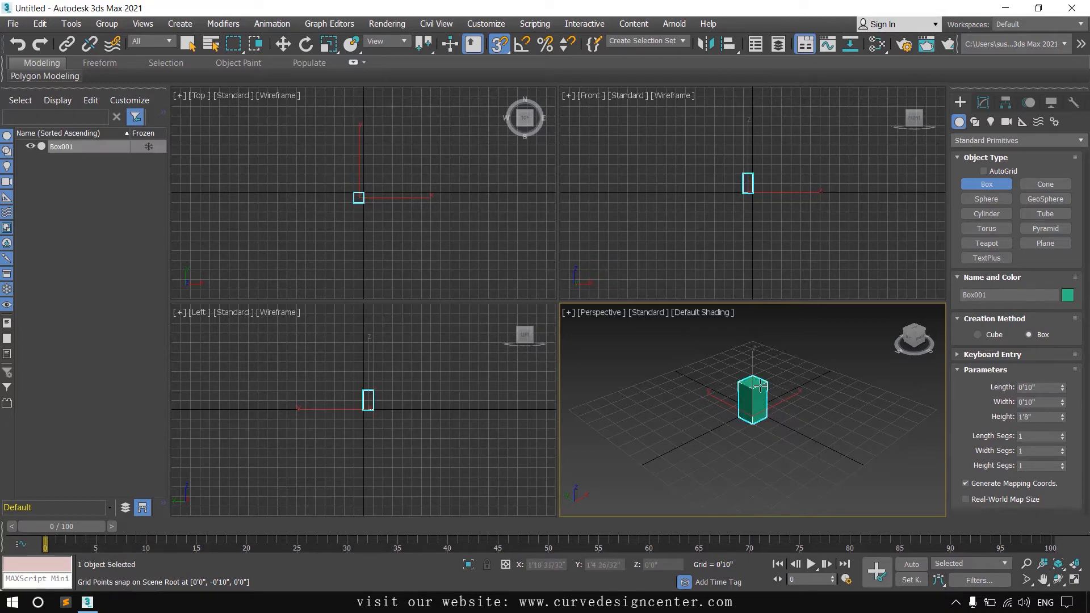
left_click(761, 401)
right_click(779, 369)
scroll(779, 397, "up", 4)
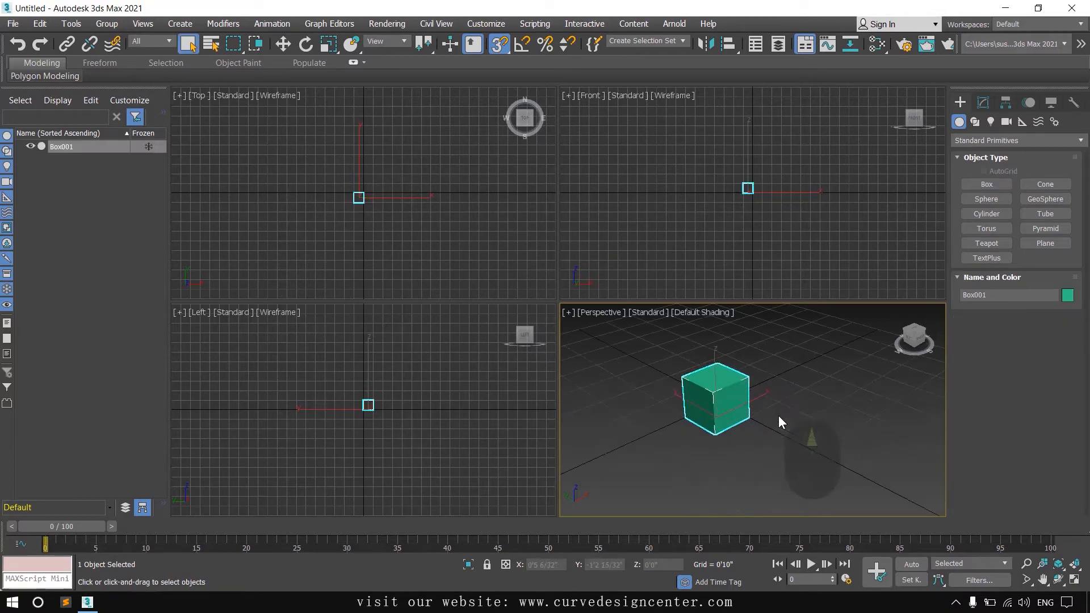
left_click(983, 103)
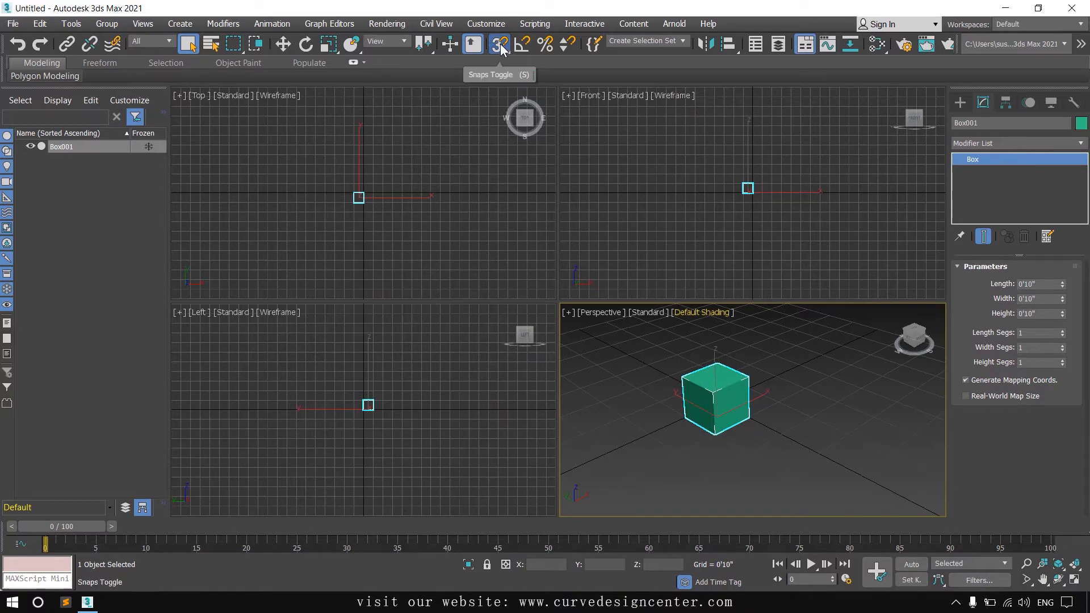
- Set the home grid spacing to 5" in the grid and snap settings
right_click(545, 44)
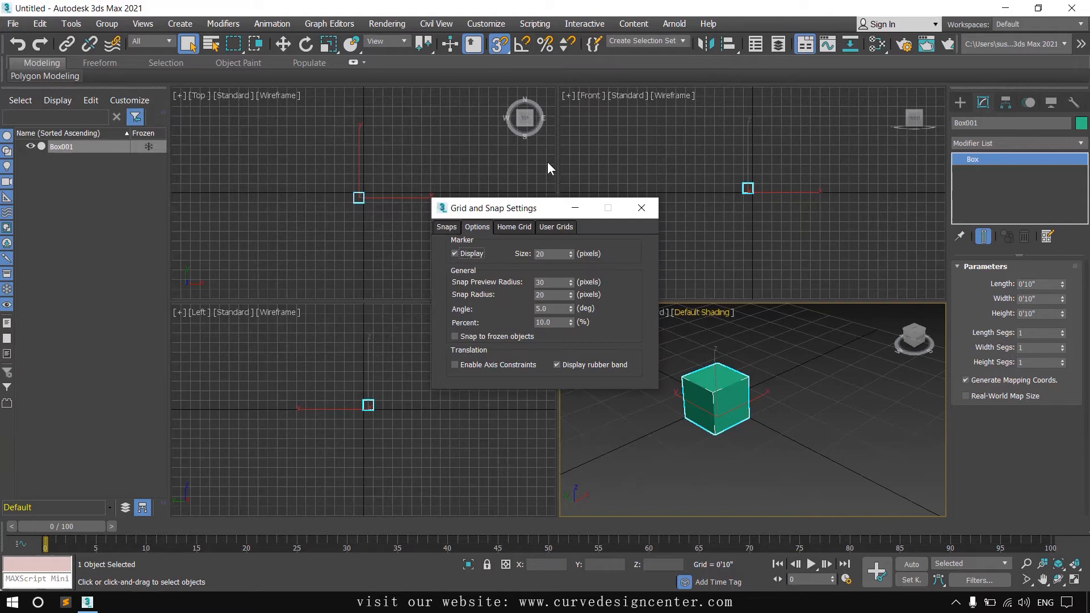
left_click(514, 226)
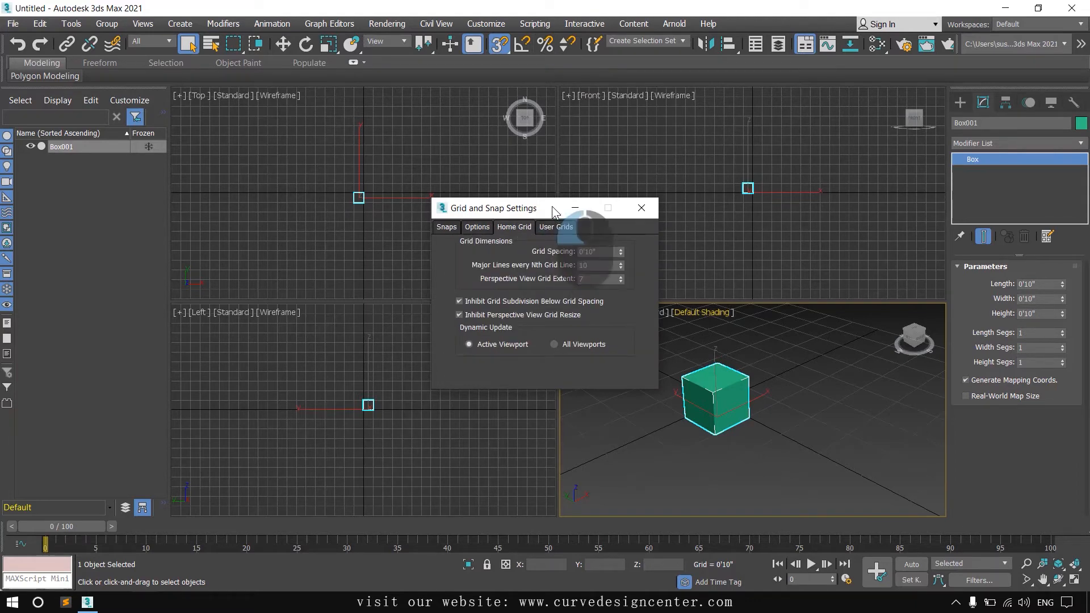
left_click_drag(554, 215, 585, 202)
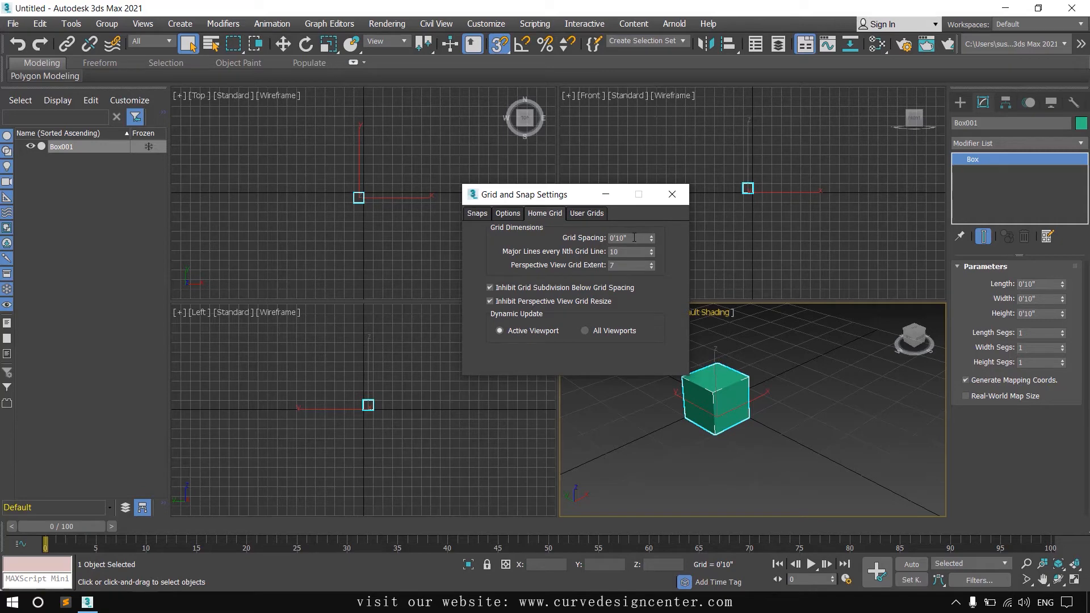
double_click(634, 238)
type("5")
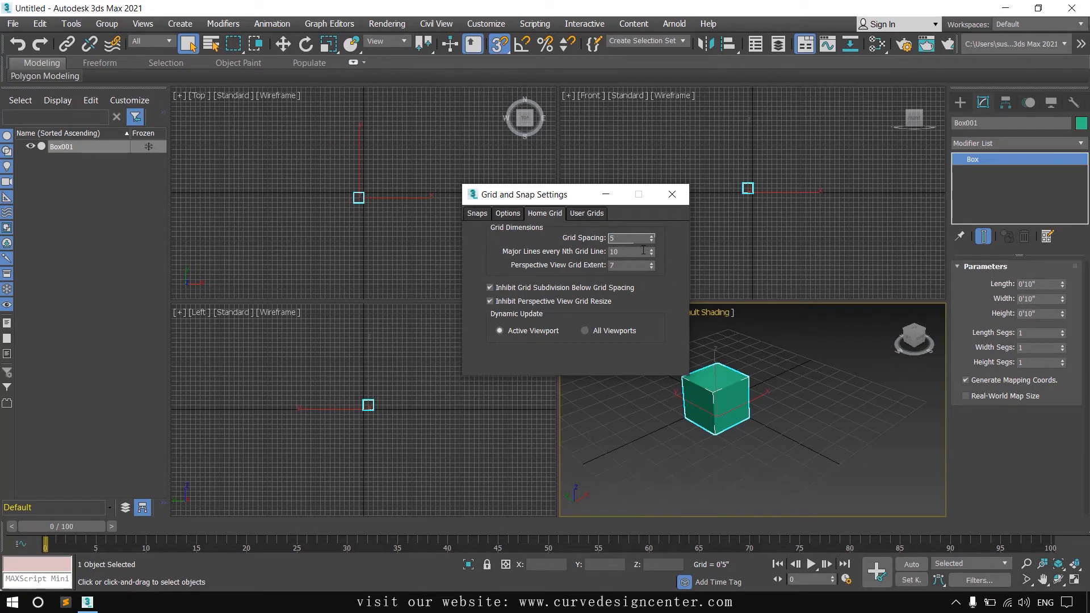
type("\"")
left_click(673, 194)
- Delete the existing box and draw a grid-snapped box measuring 0'5" on every side near the origin
middle_click_drag(744, 382, 765, 397)
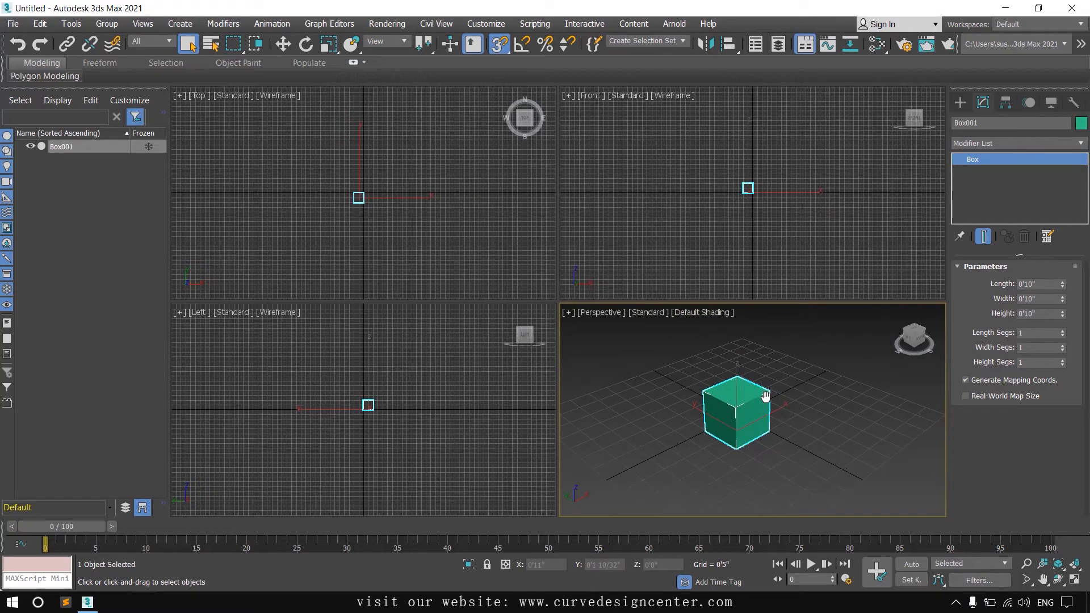
key("Delete")
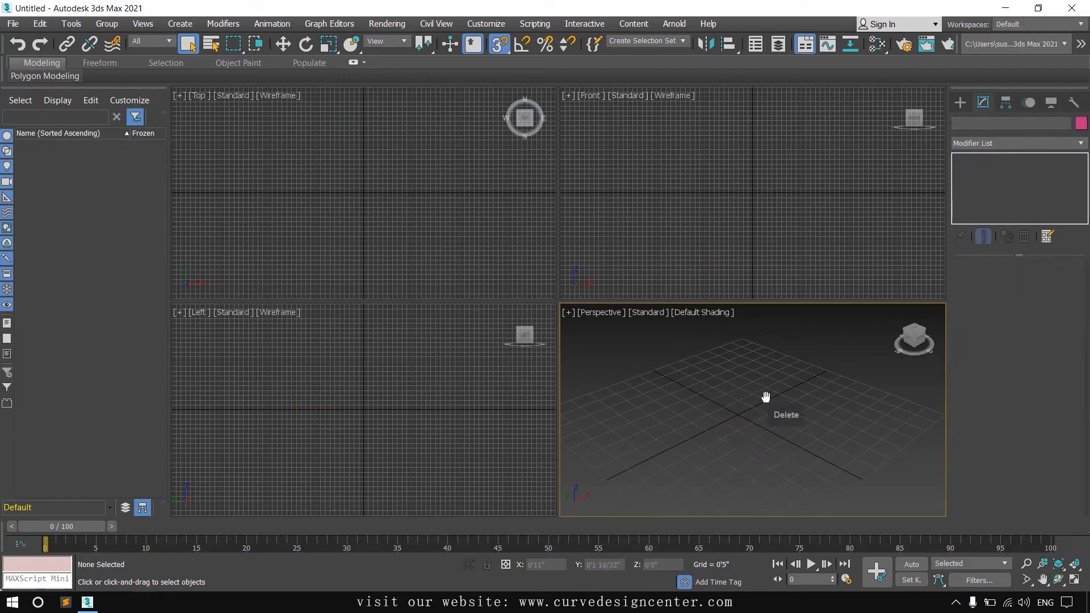
left_click(959, 103)
left_click(986, 185)
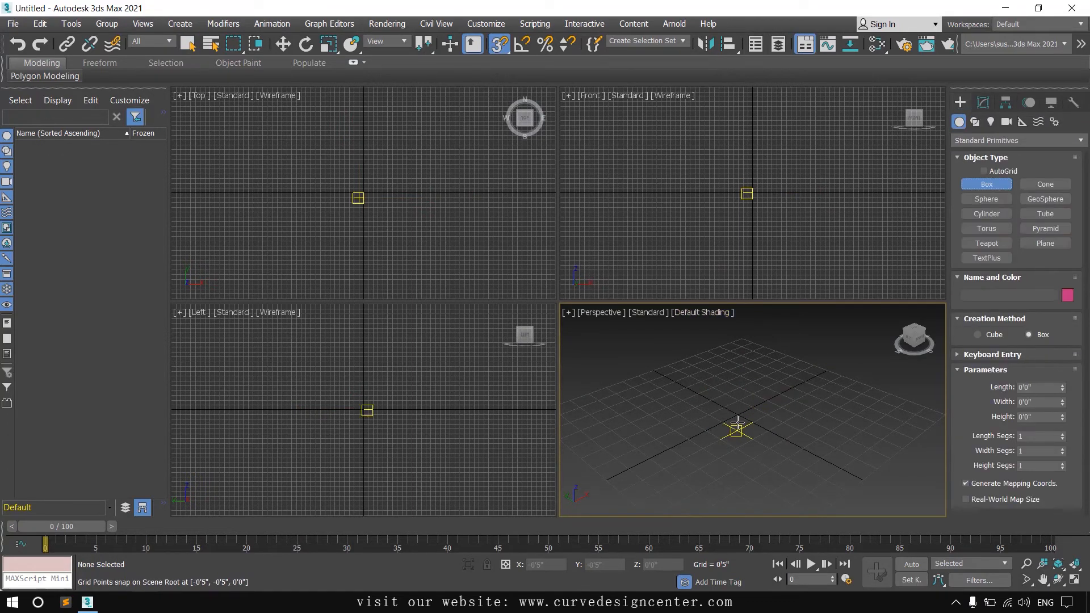
left_click_drag(745, 429, 760, 422)
left_click(751, 390)
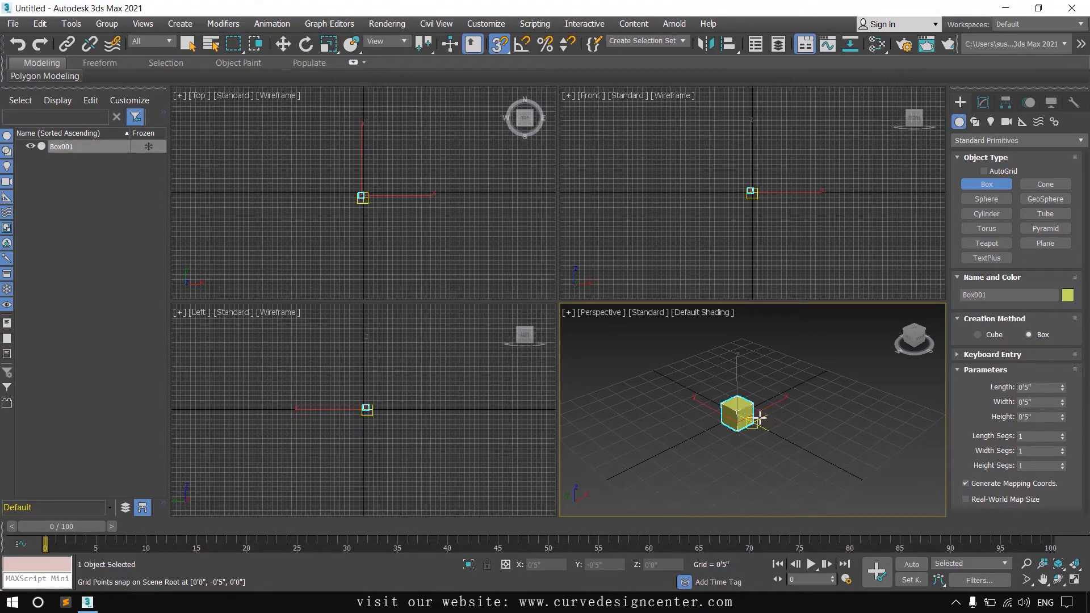
- Set the home grid spacing to 12" in the grid and snap settings
right_click(499, 45)
left_click(542, 215)
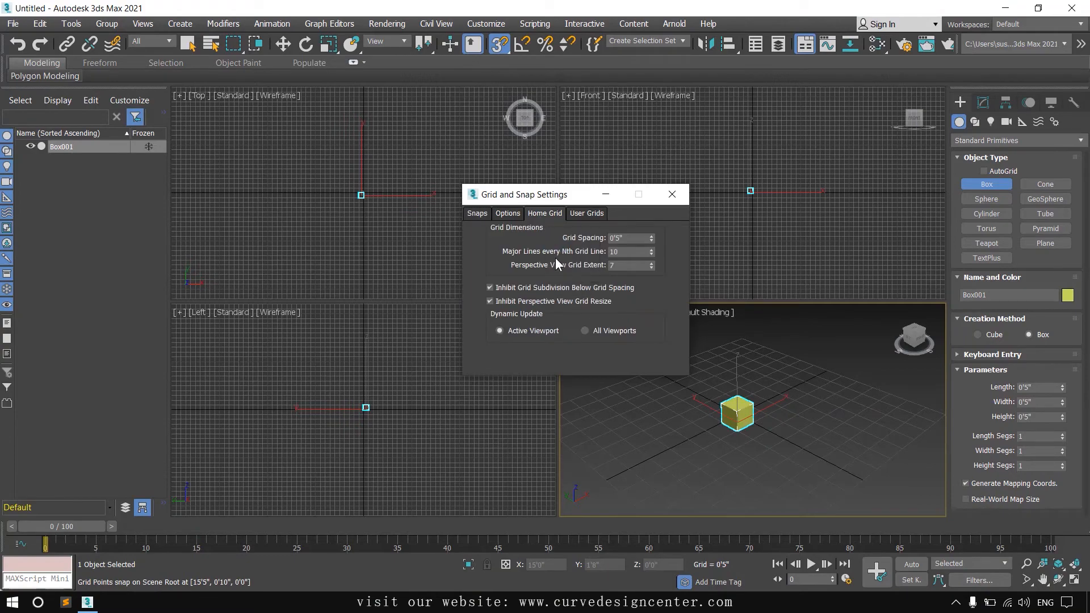
double_click(620, 238)
type("12")
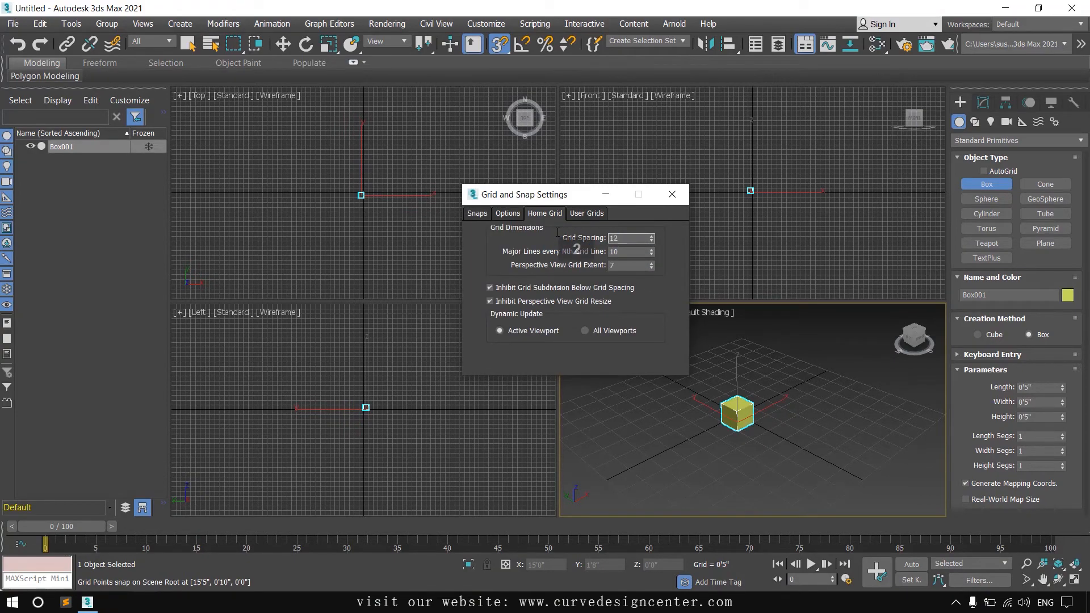
type("\"")
key("Return")
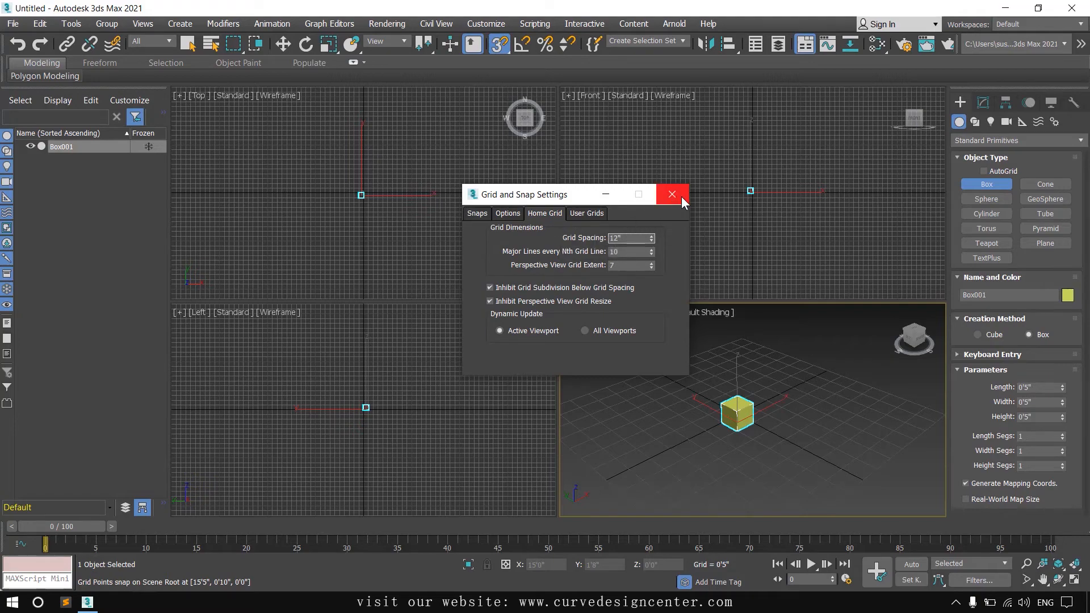
left_click(671, 194)
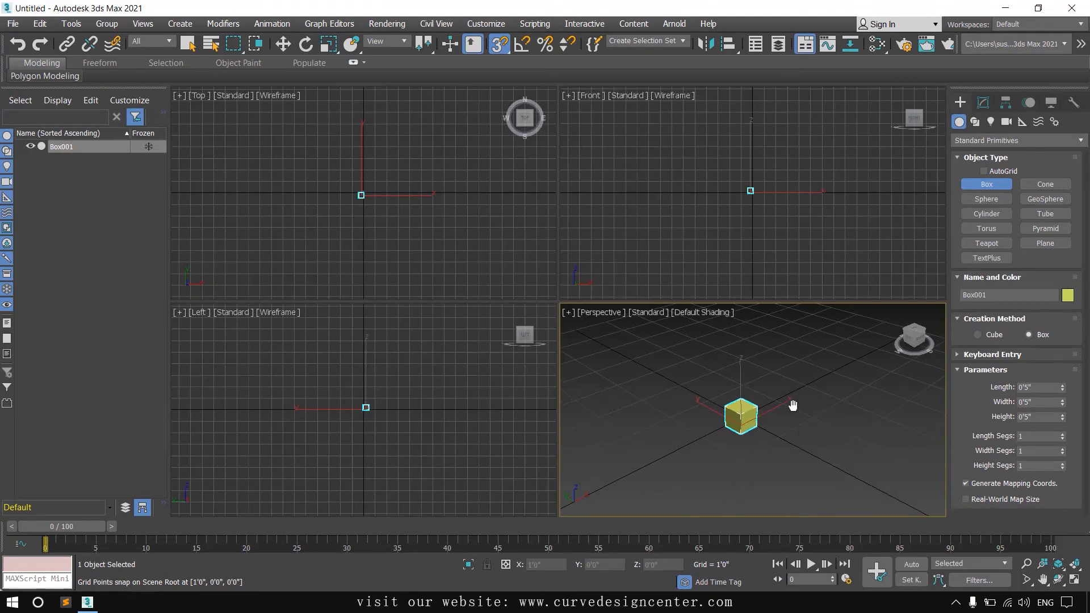
- Replace the small box with a grid-snapped box measuring 1'0" in length, width and height near the origin
key("Delete")
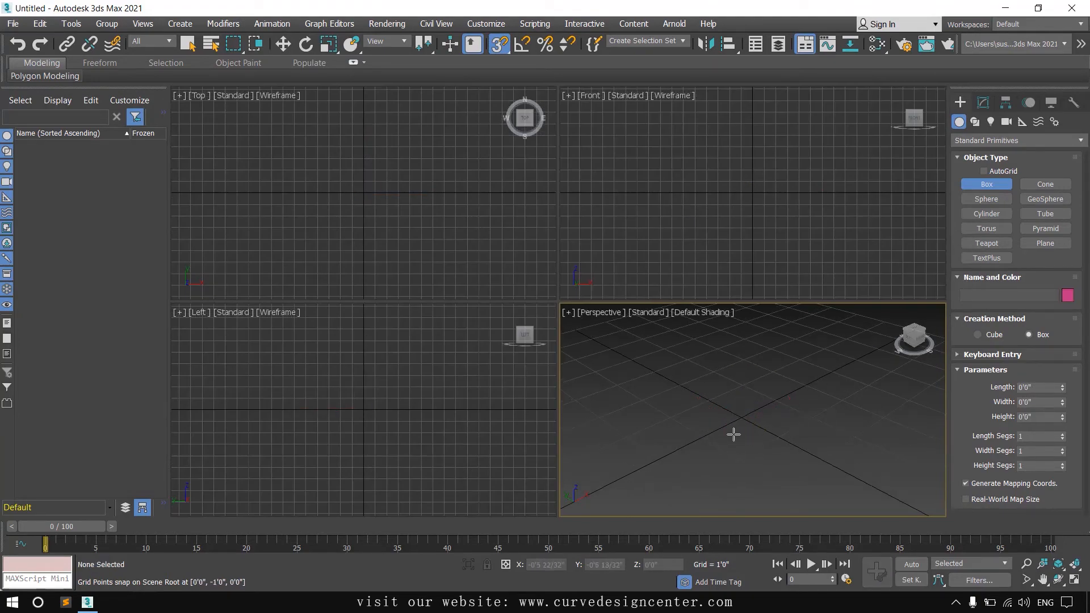
left_click_drag(705, 436, 777, 427)
left_click(764, 380)
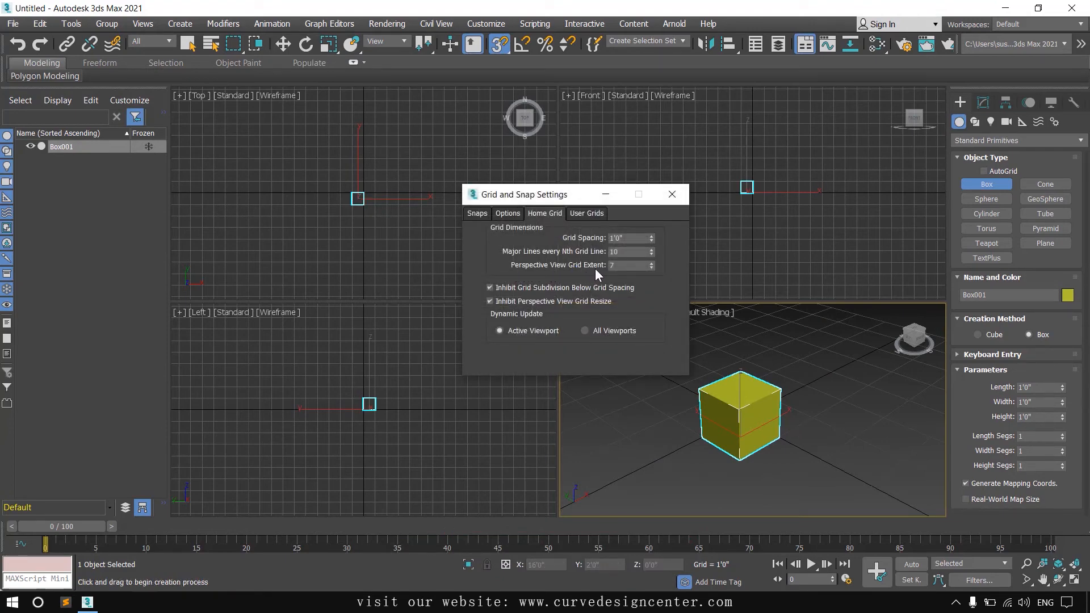
- Try smaller and larger perspective view grid extents in the home grid settings, finishing with an extent of 8
scroll(802, 405, "down", 5)
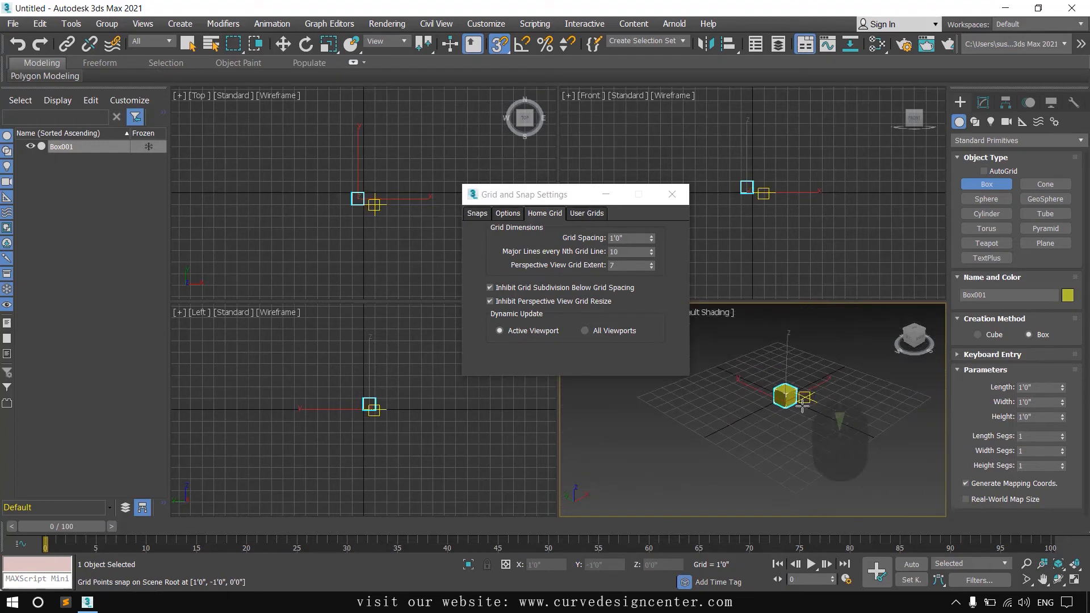
scroll(803, 405, "up", 3)
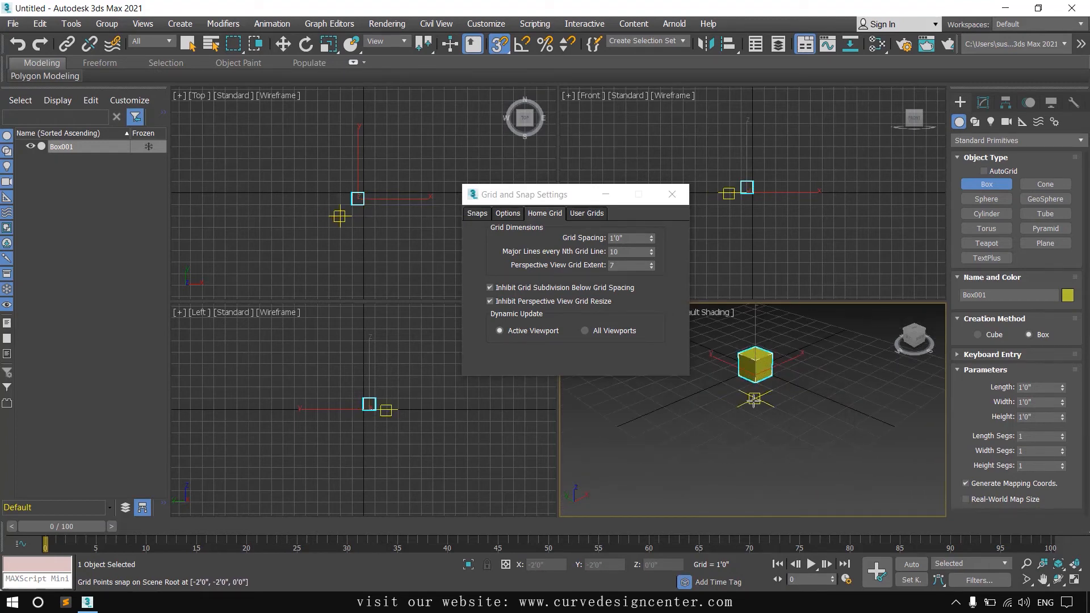
left_click(652, 267)
left_click(651, 267)
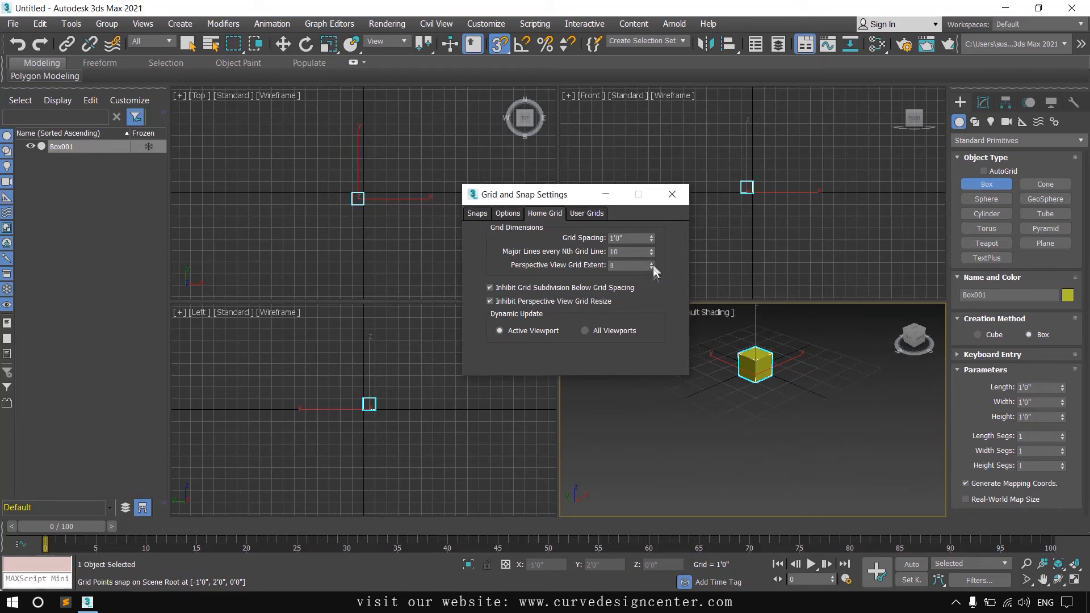
left_click(653, 264)
left_click(653, 264)
left_click(653, 265)
left_click(653, 265)
left_click(653, 264)
left_click(653, 264)
left_click(653, 265)
left_click(652, 268)
left_click(653, 268)
left_click(653, 268)
left_click(653, 268)
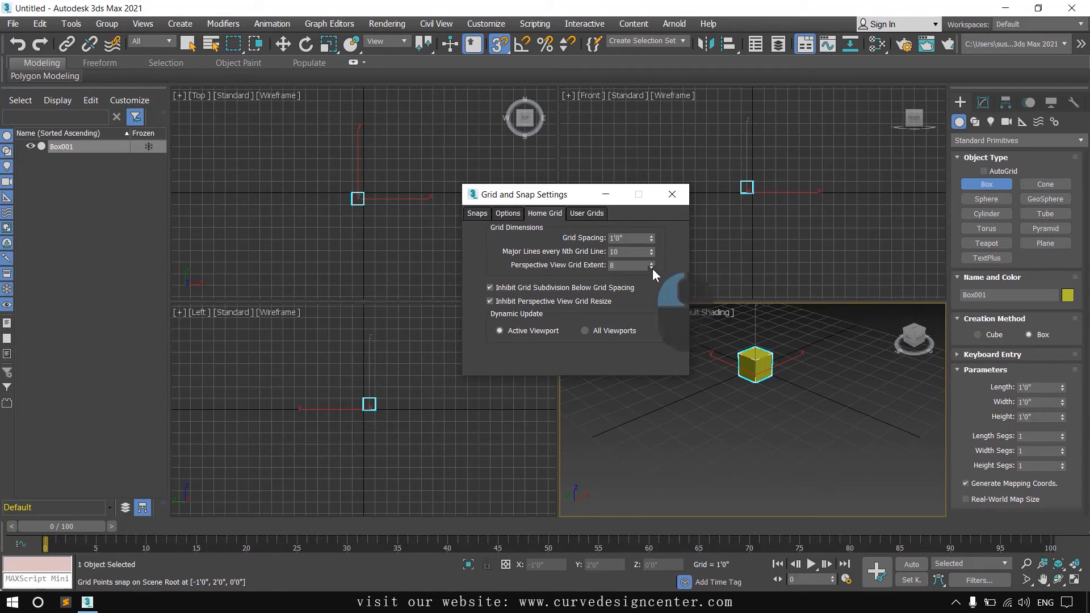
left_click(652, 268)
left_click(652, 268)
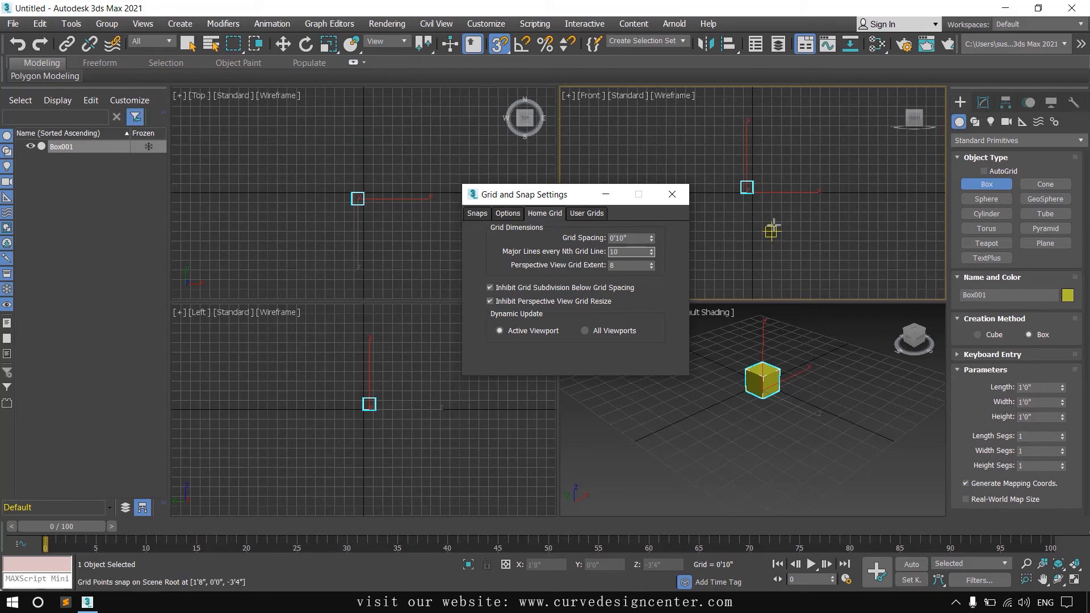
- Open the interval for major lines every Nth grid line for editing in the home grid settings
scroll(797, 210, "down", 2)
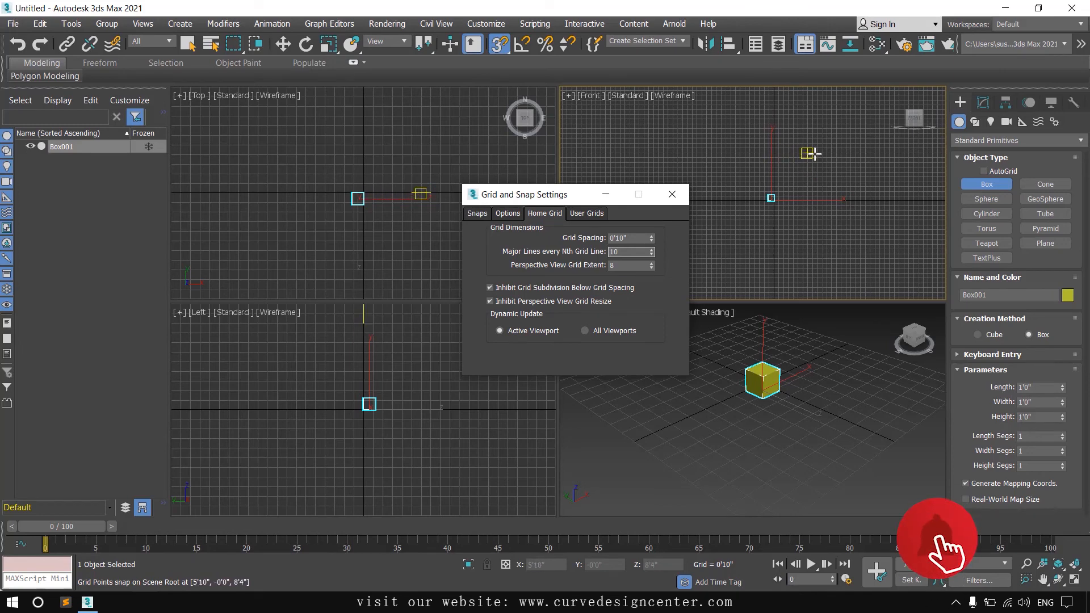
double_click(616, 253)
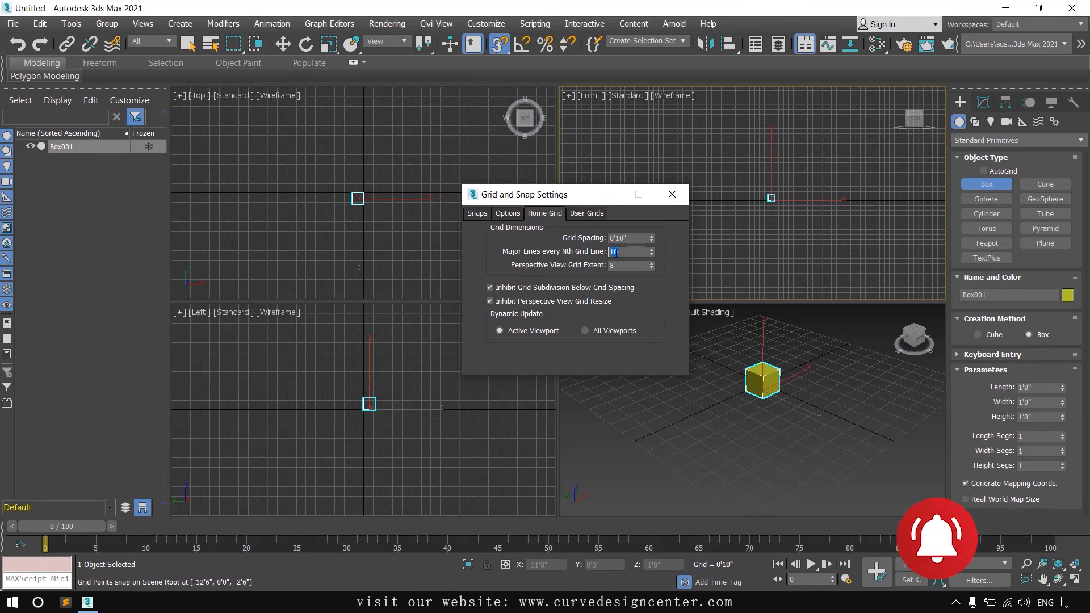